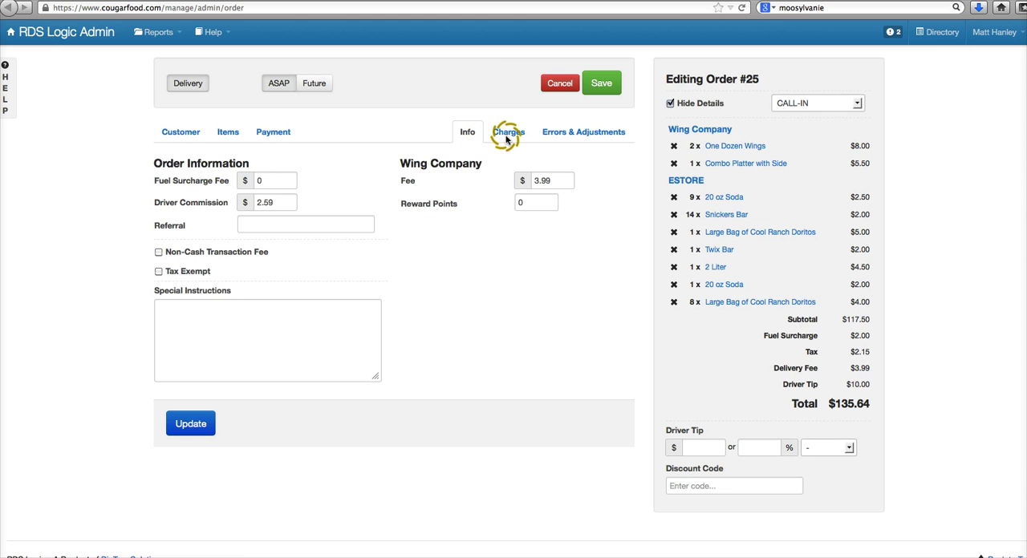
Show Order #25's charges, including its $2.00 Fuel Surcharge, and start a new charge name.
{"action": "left_click", "coordinate": [507, 134]}
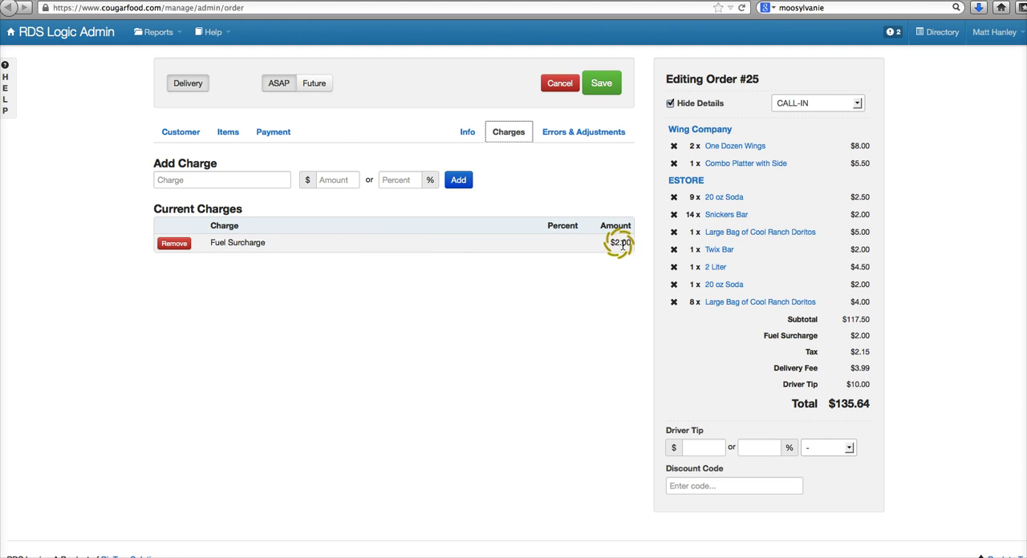
{"action": "left_click", "coordinate": [226, 182]}
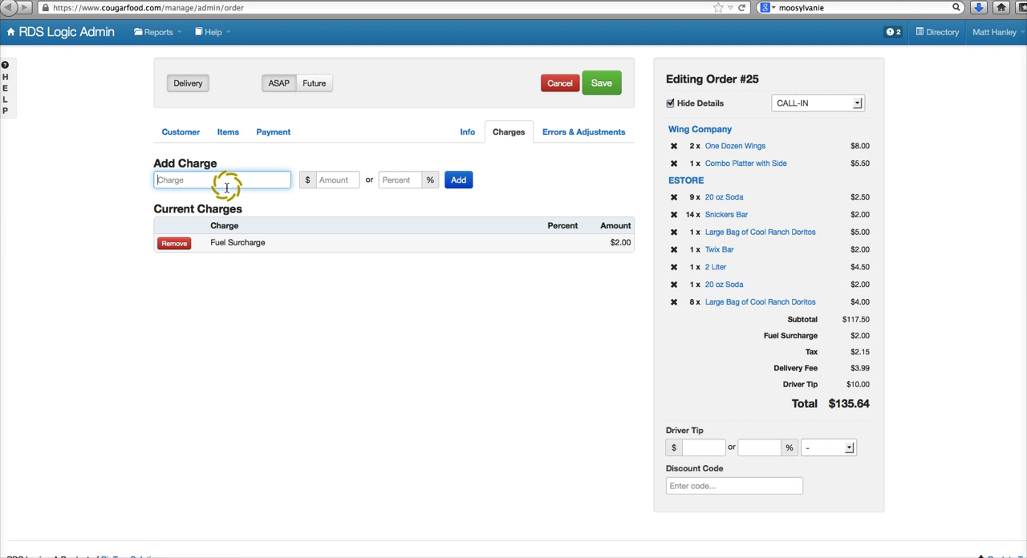
{"action": "type", "text": "Processing "}
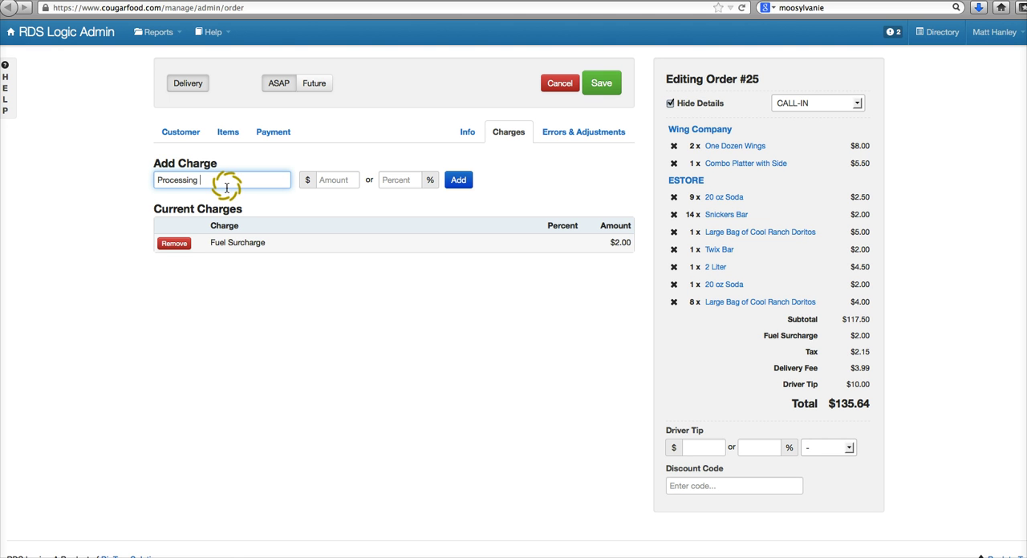
{"action": "type", "text": "Fee"}
Add a $5.00 'Processing Fee' charge and save Order #25 with its $140.64 total.
{"action": "key", "text": "Tab"}
{"action": "type", "text": "5"}
{"action": "left_click", "coordinate": [461, 180]}
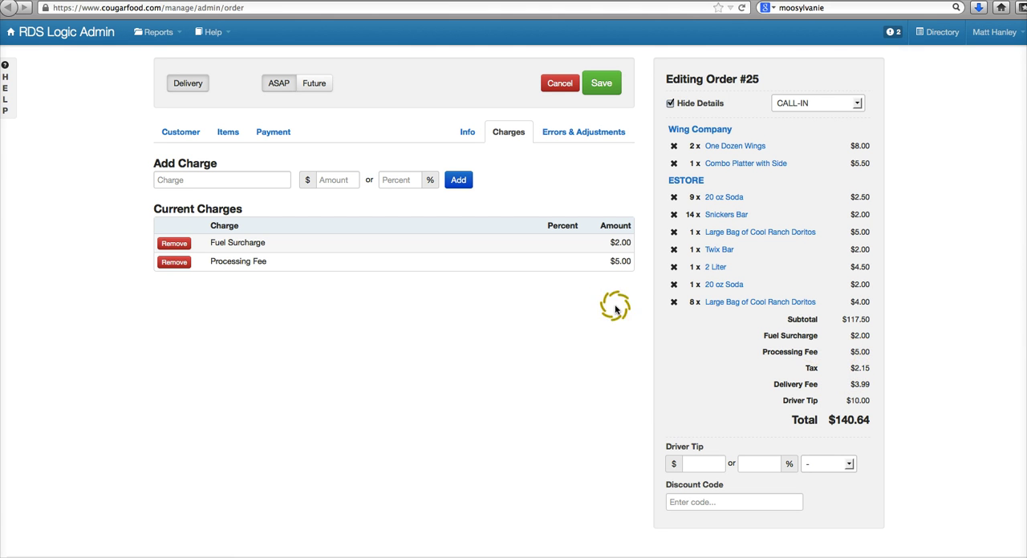
{"action": "left_click", "coordinate": [601, 82]}
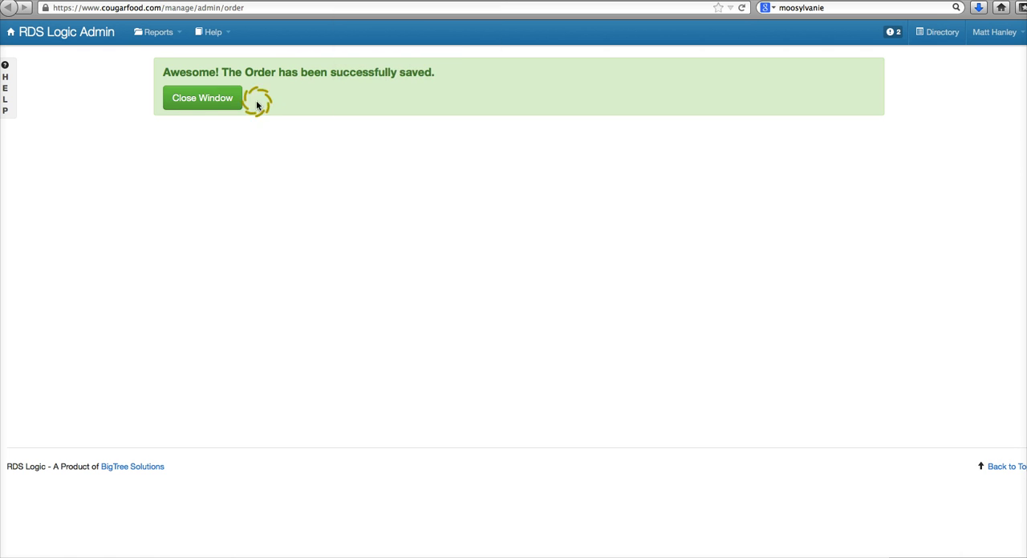
Dismiss the save confirmation to reach the dispatcher board, then use the RDS Logic Admin header link.
{"action": "left_click", "coordinate": [202, 97]}
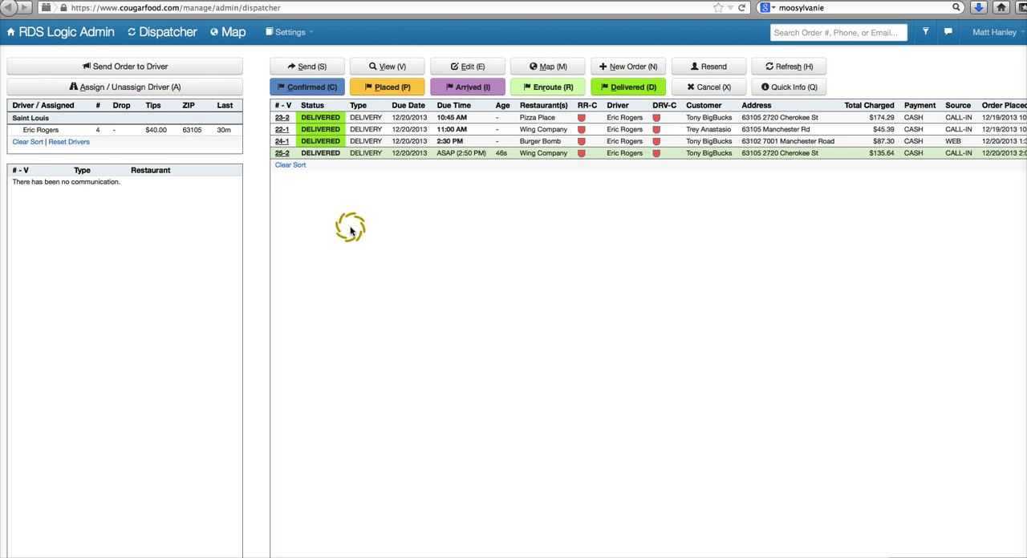
{"action": "left_click", "coordinate": [89, 33]}
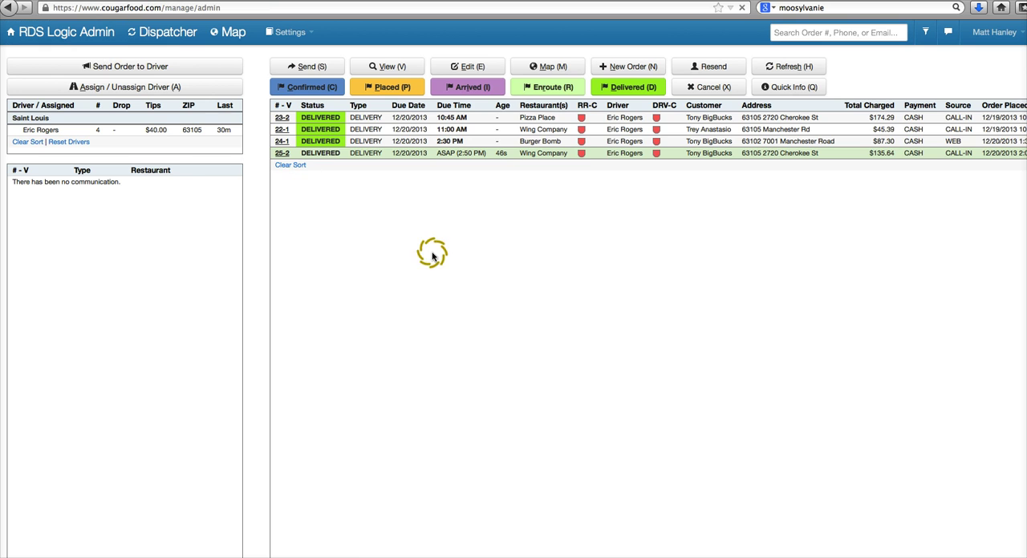